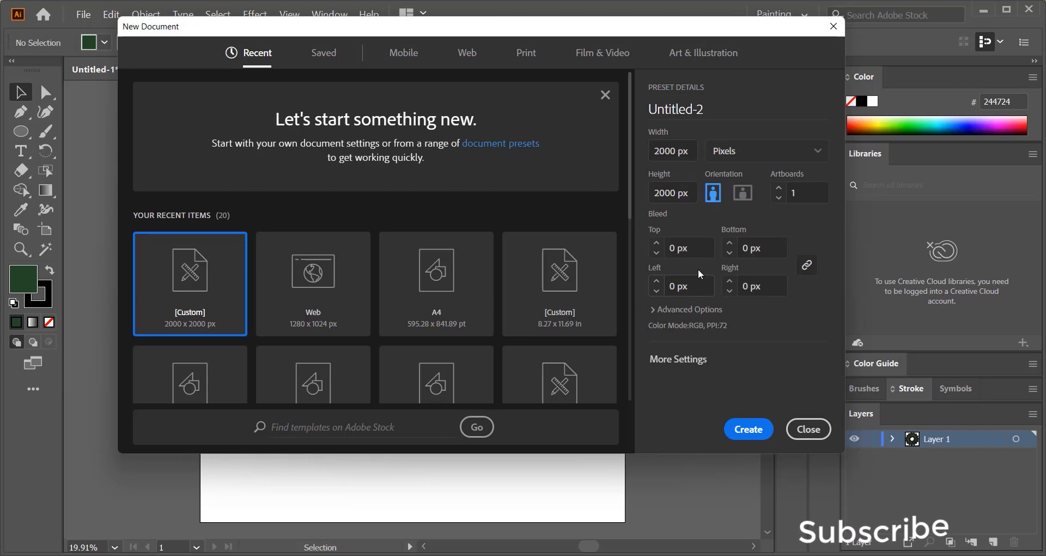
- Create a new 2000 x 2000 px document in RGB Color mode with raster effects at Screen (72 ppi)
left_click(668, 310)
scroll(697, 327, "down", 2)
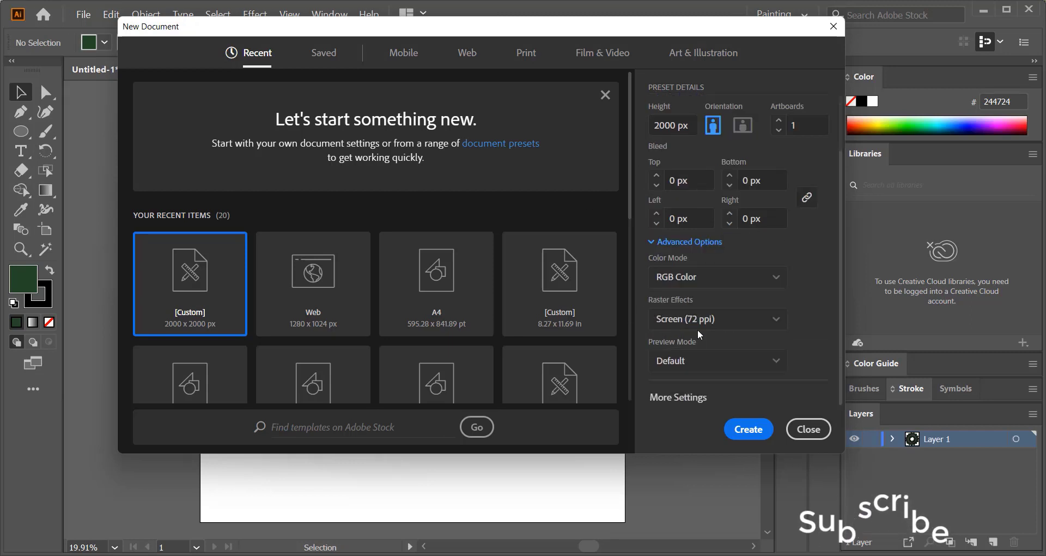
left_click(779, 279)
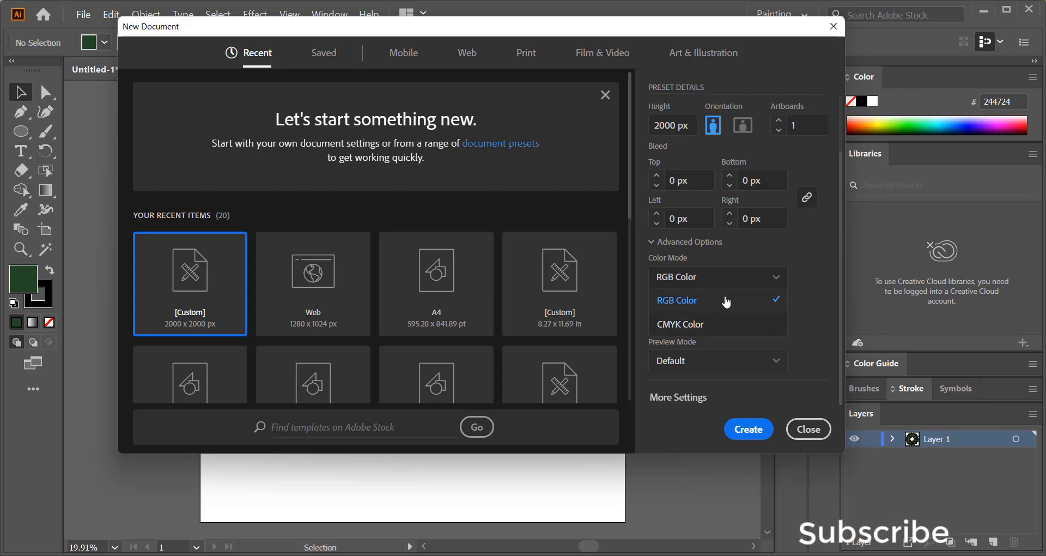
left_click(748, 428)
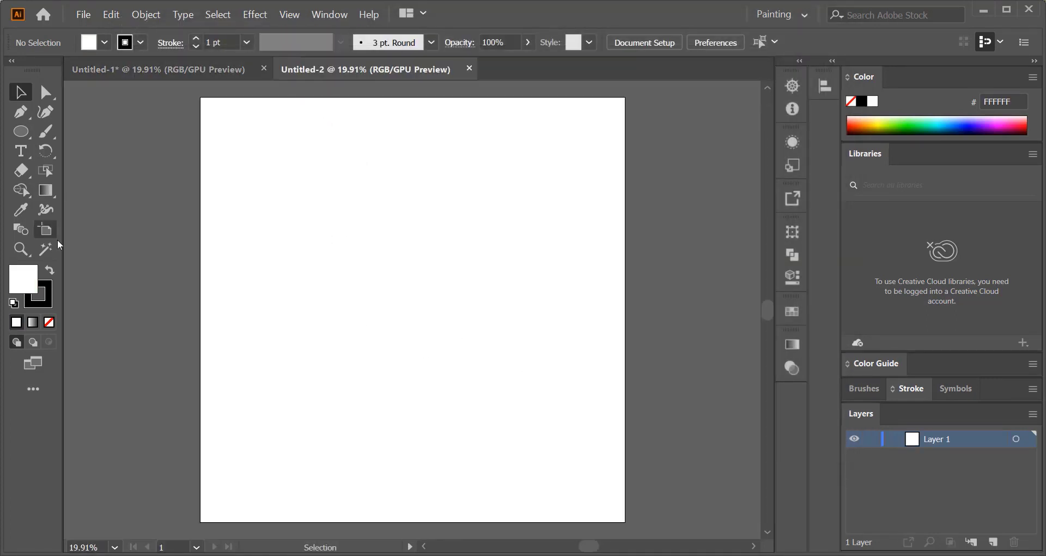
- Add a 15-point star with radii of 25 px and 50 px near the middle of the artboard
left_click_drag(20, 131, 82, 193)
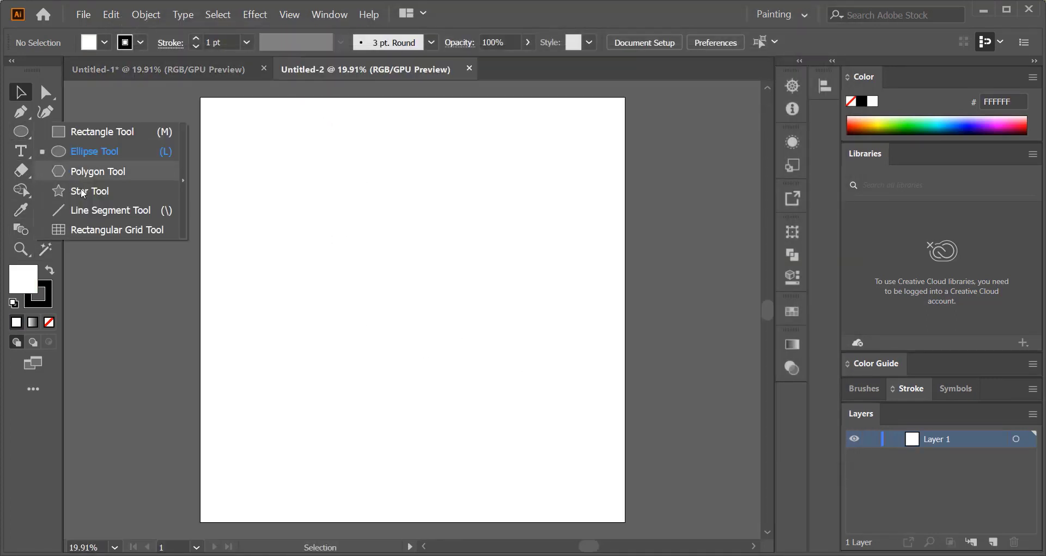
left_click(83, 195)
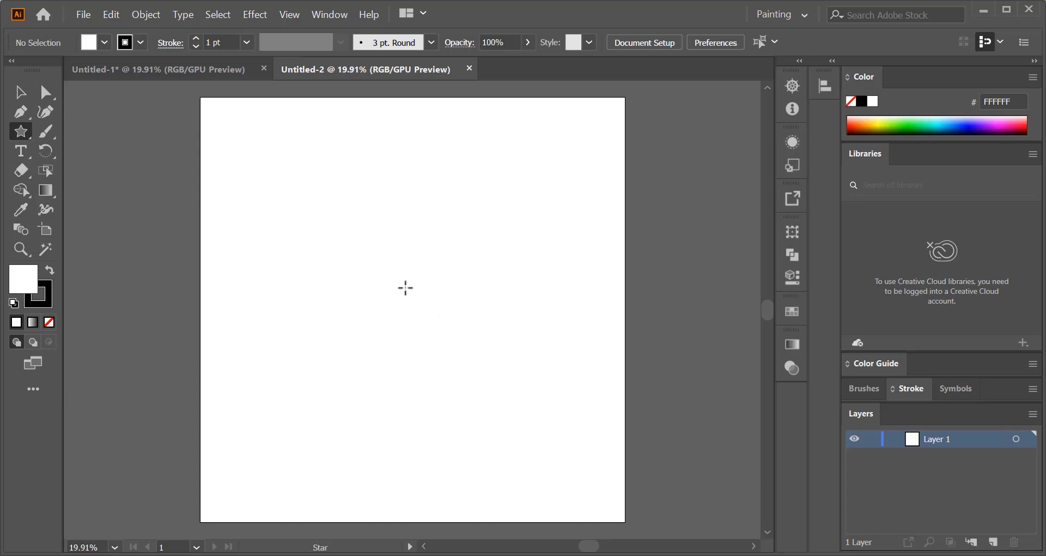
left_click(405, 287)
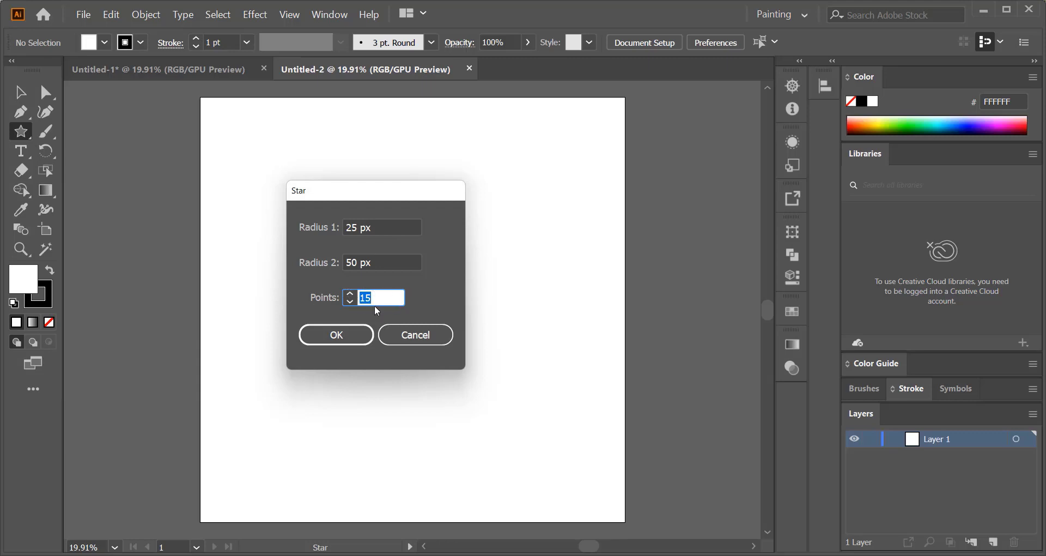
left_click(344, 335)
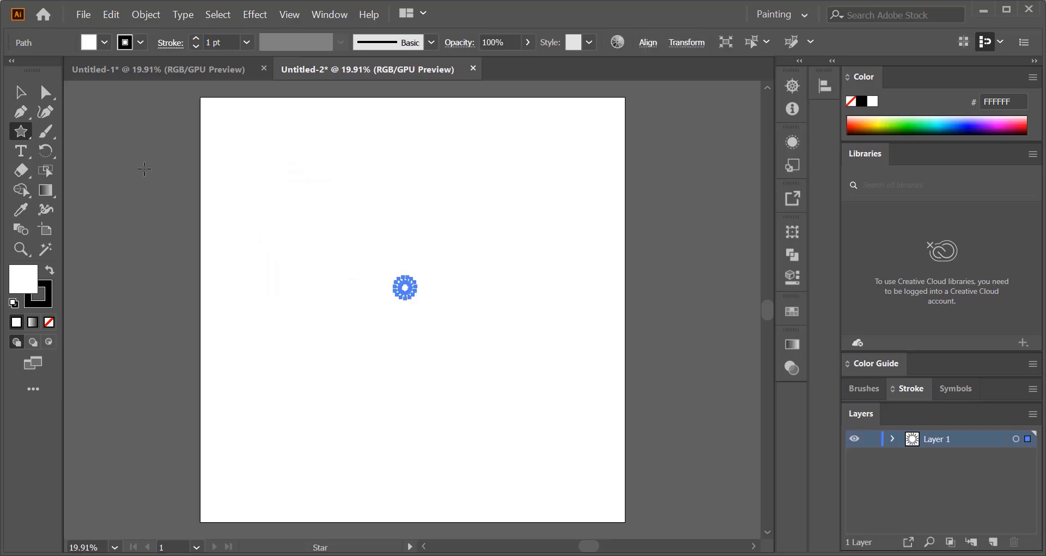
- Scale the star up proportionally from its centre to about half the artboard's width
left_click(20, 92)
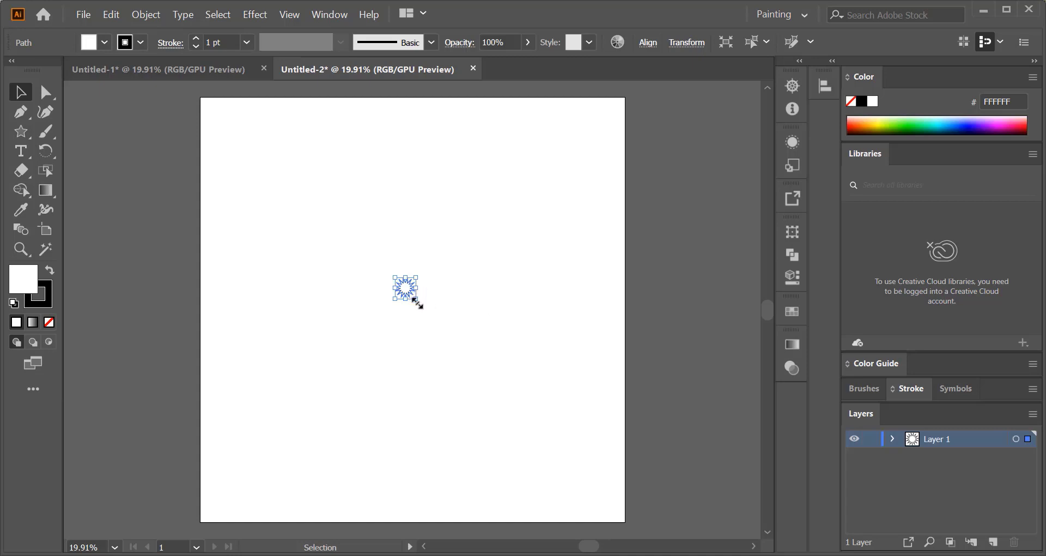
left_click_drag(418, 298, 519, 422)
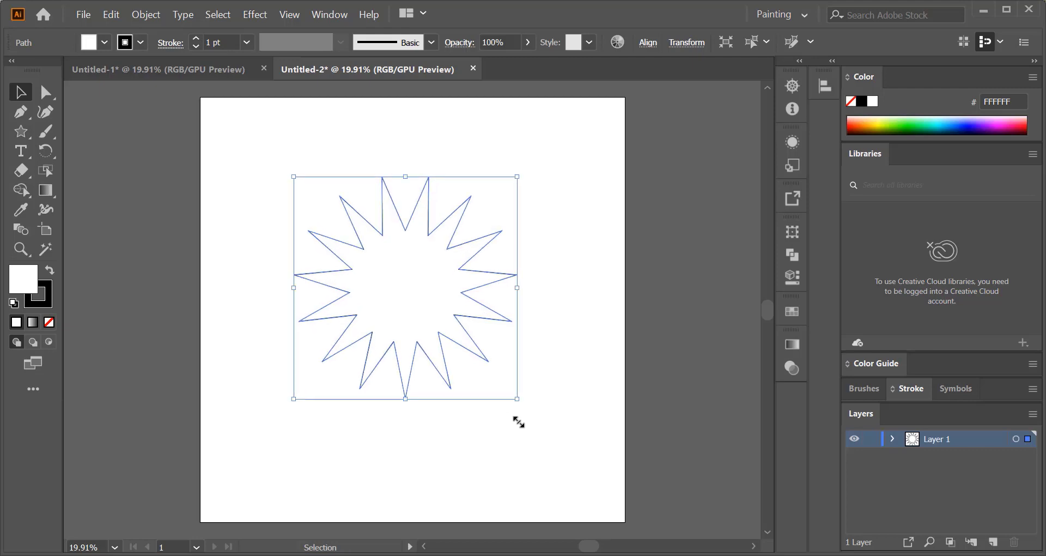
left_click(549, 399)
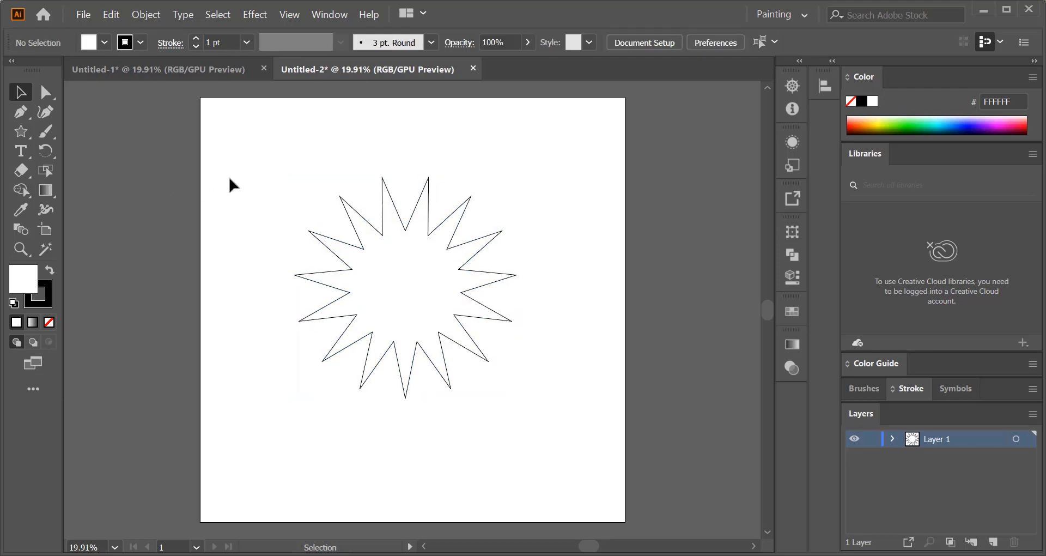
- Round all of the star's corners together with a radius of about 35 px to form a gear outline
left_click_drag(280, 182, 526, 436)
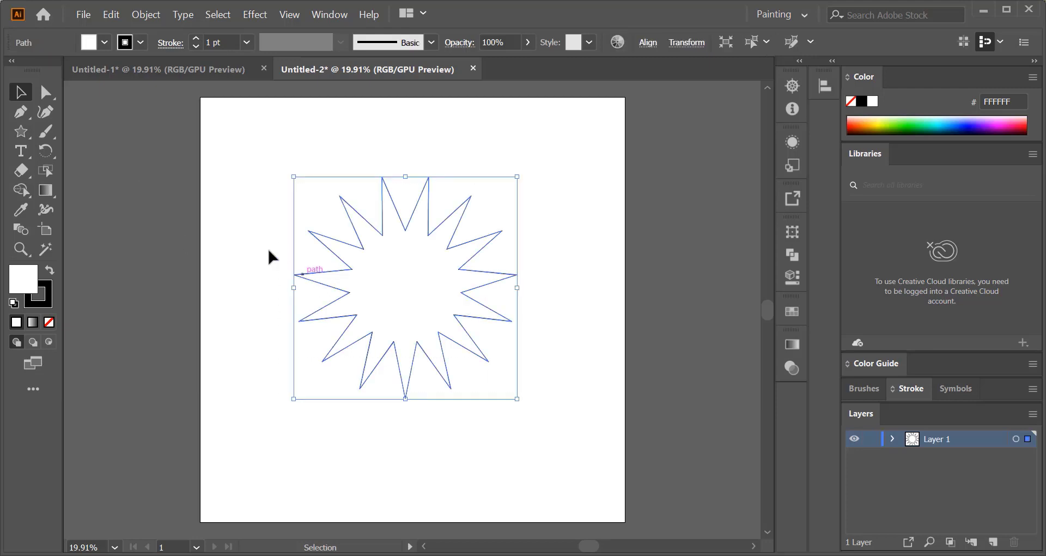
left_click(45, 94)
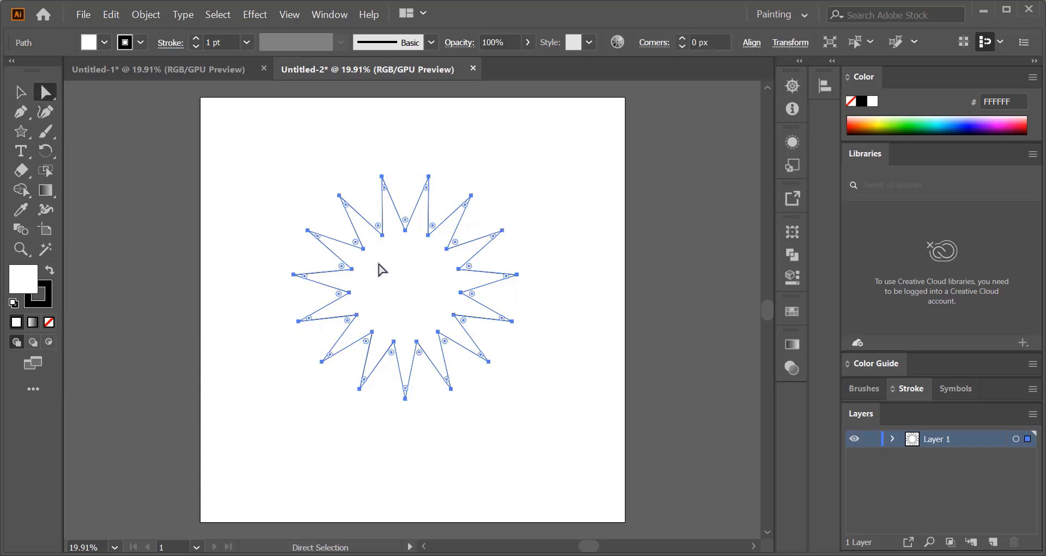
left_click_drag(345, 204, 360, 226)
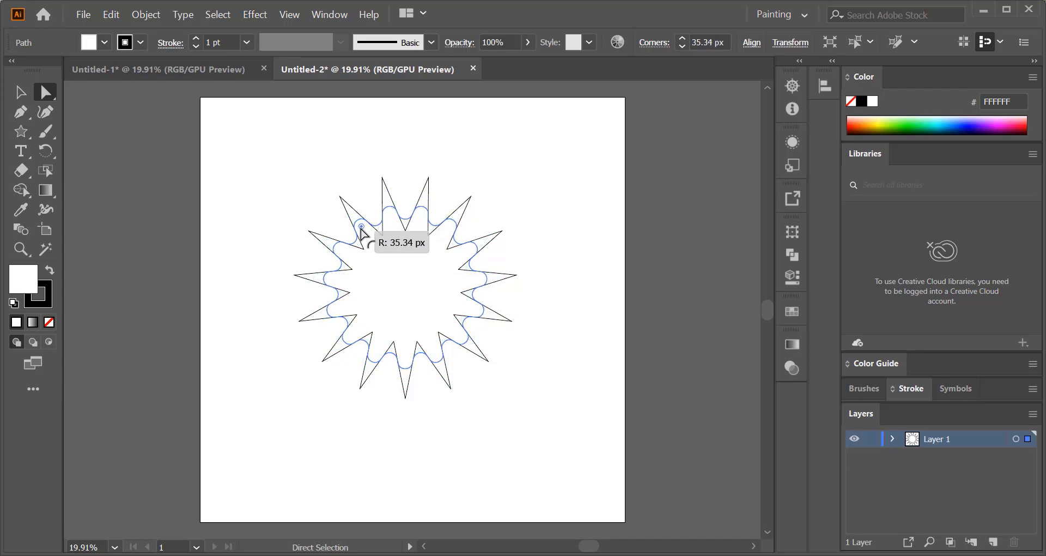
left_click_drag(363, 235, 362, 232)
left_click(267, 214)
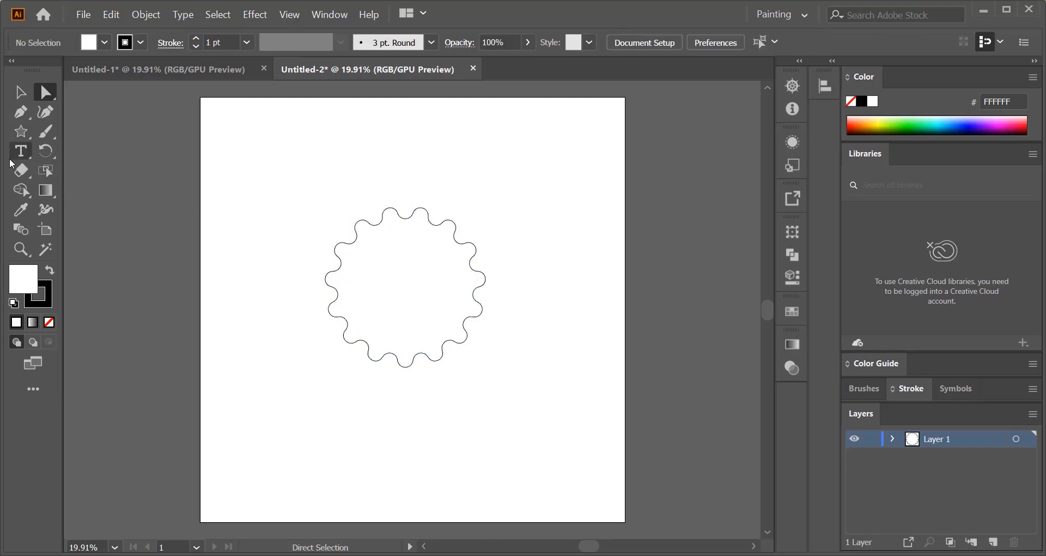
- Draw a circle from the gear's centre that reaches almost to the rounded teeth
right_click(21, 132)
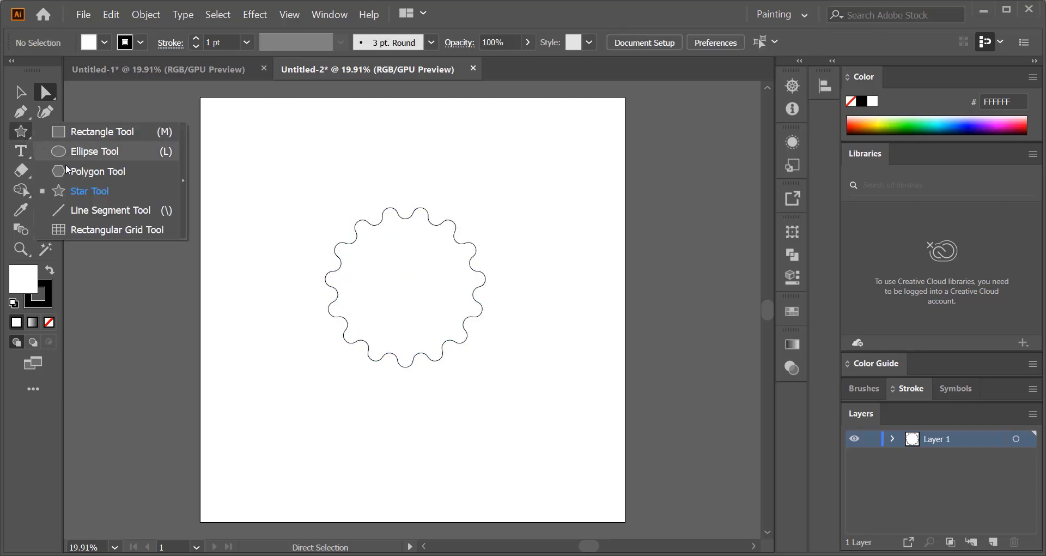
left_click(94, 152)
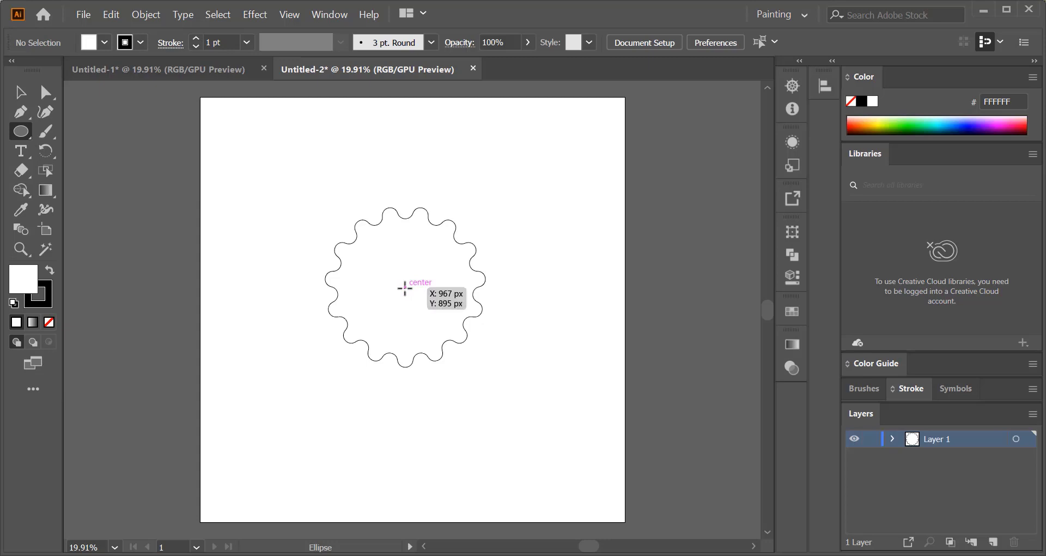
left_click_drag(405, 288, 433, 344)
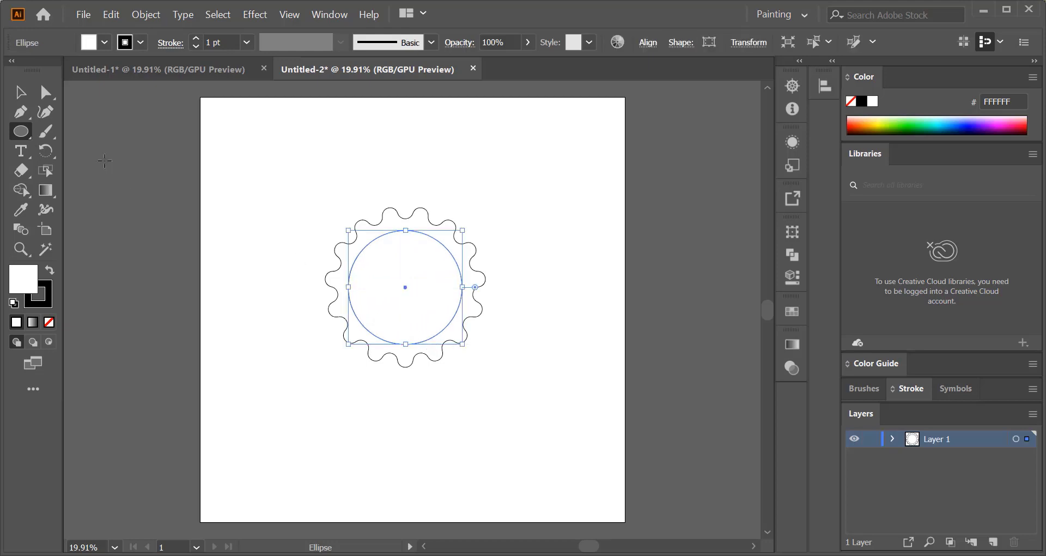
- Copy the circle, paste it in place and shrink the copy from its centre to about three quarters of its size
key("v")
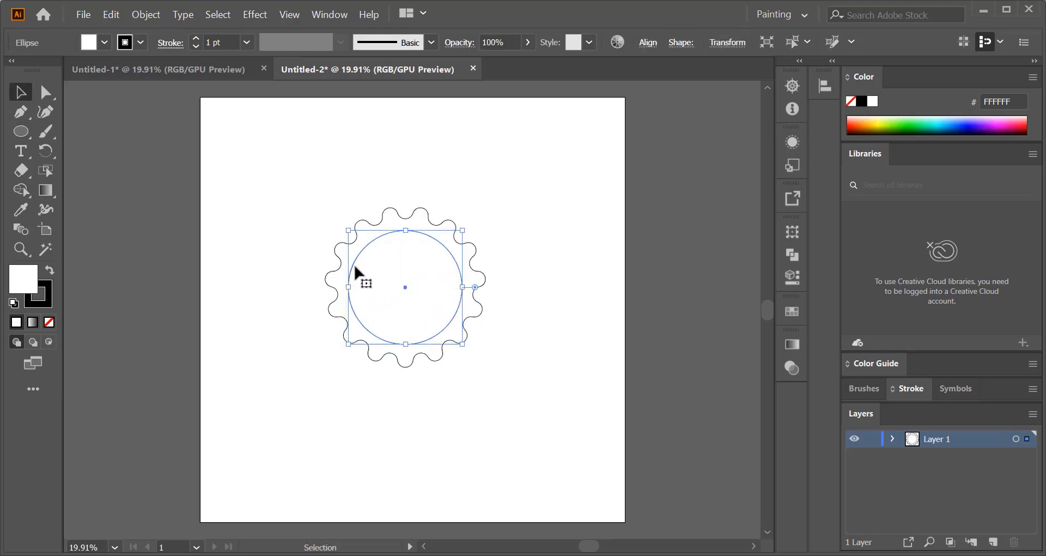
left_click(118, 17)
left_click(143, 77)
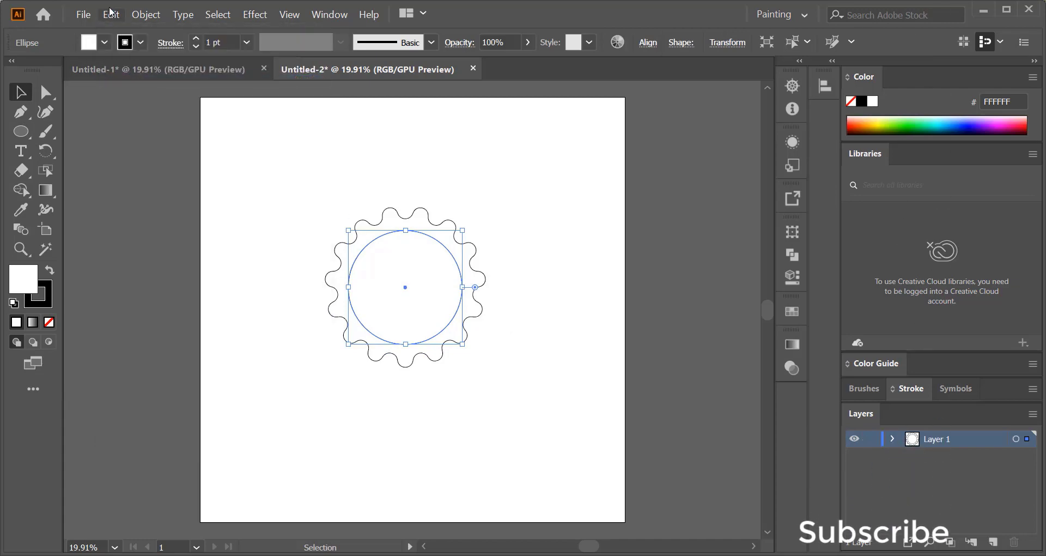
left_click(110, 12)
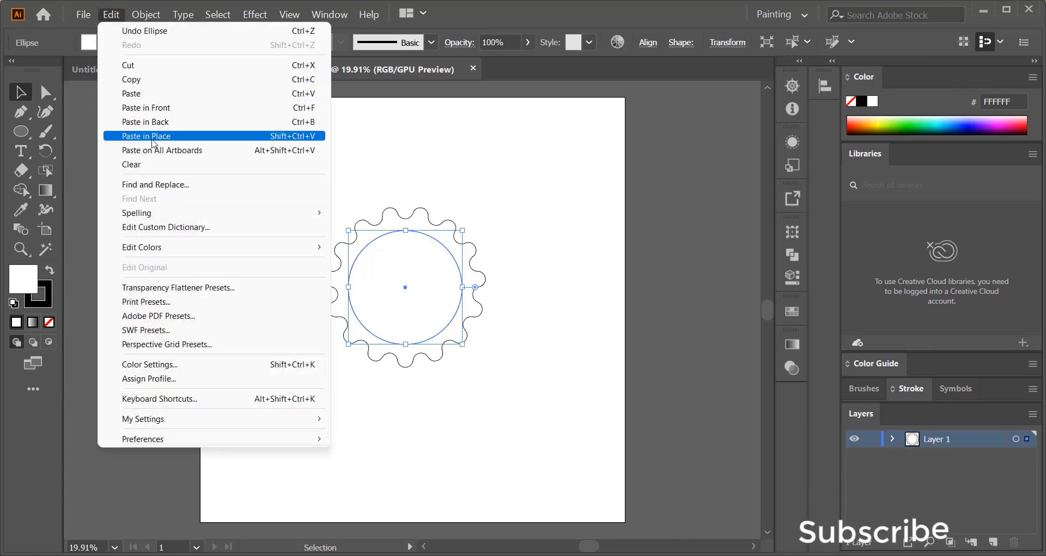
left_click(150, 137)
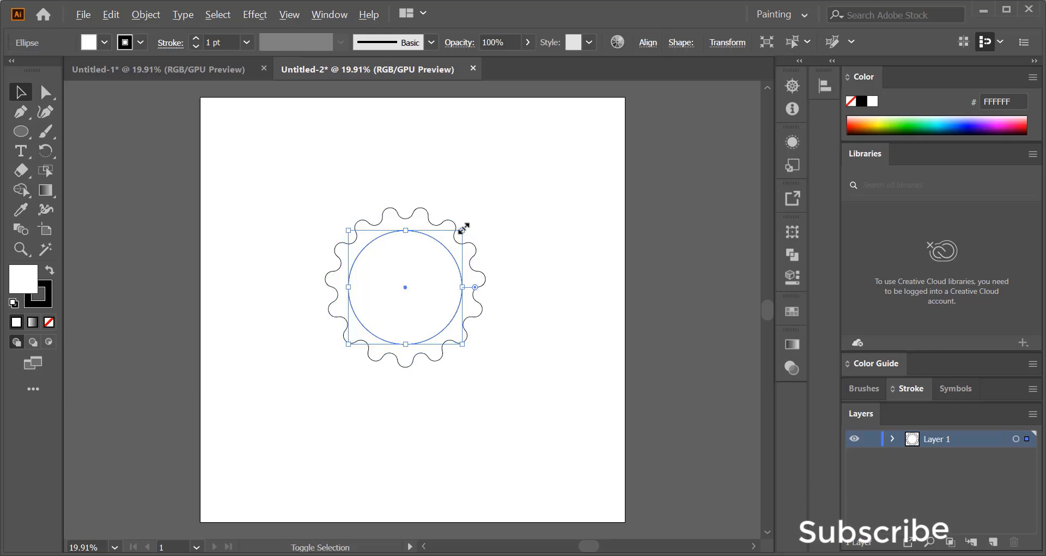
left_click_drag(464, 227, 452, 246)
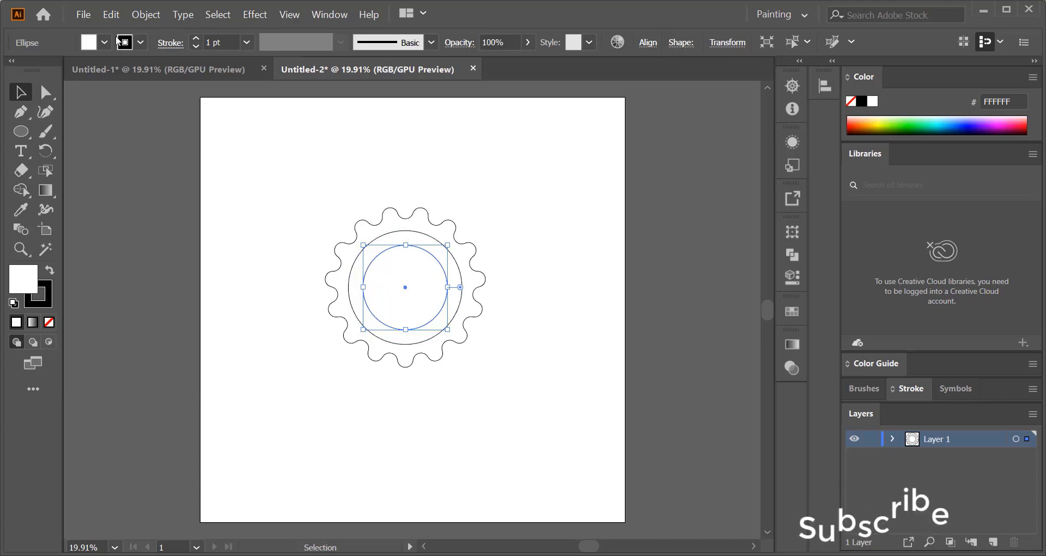
- Copy the inner circle, paste it in place and shrink the copy from its centre to form the gear's hole
left_click(111, 14)
left_click(142, 80)
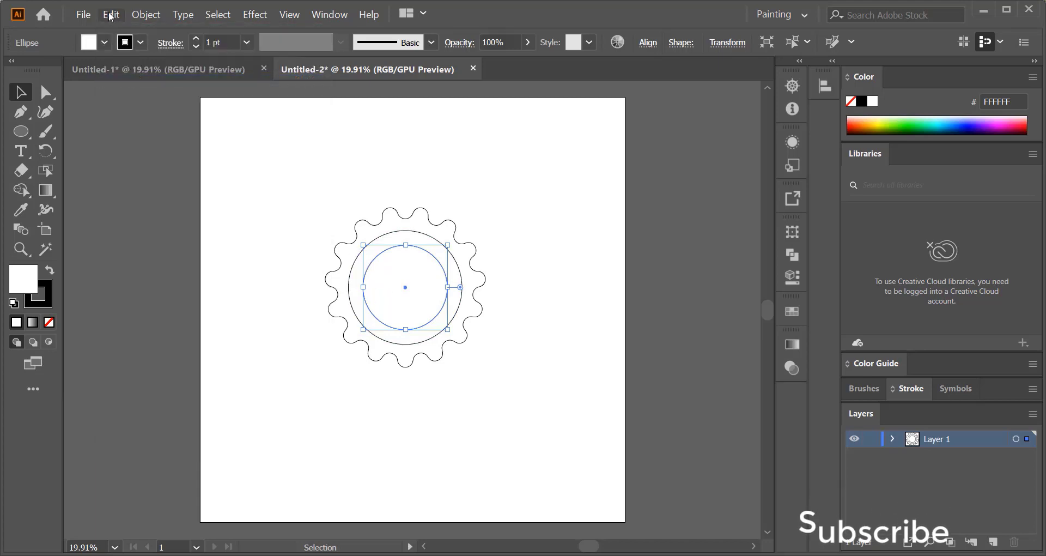
left_click(111, 14)
left_click(174, 137)
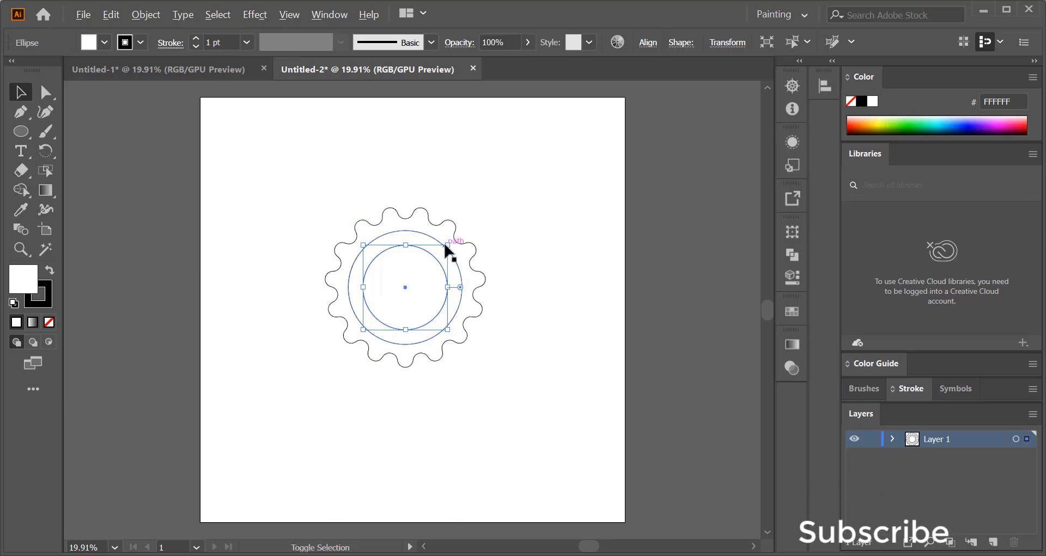
left_click_drag(446, 246, 439, 259)
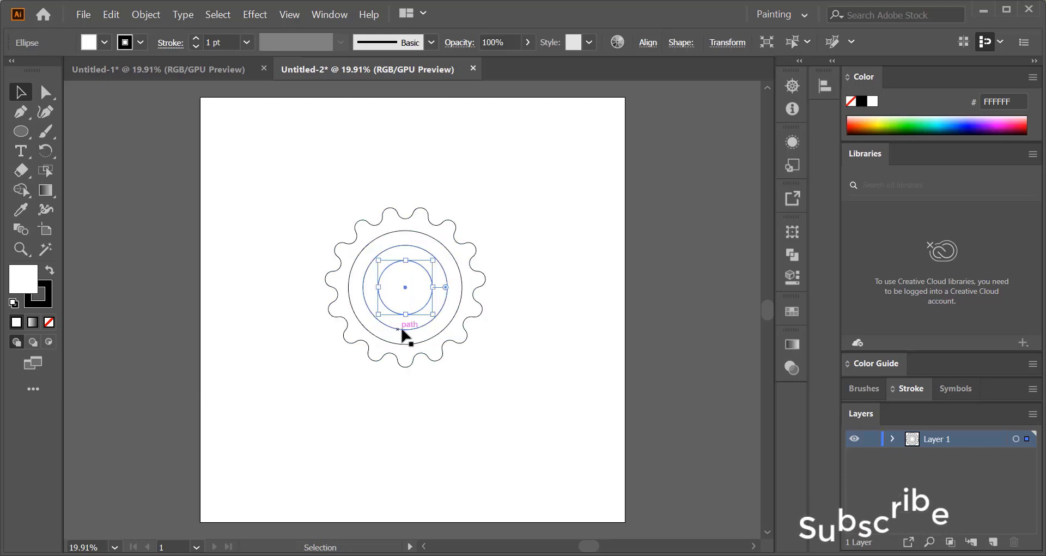
- Select the gear outline and all circles, and cut out the centre hole and separate the rings with Shape Builder
left_click_drag(286, 197, 533, 368)
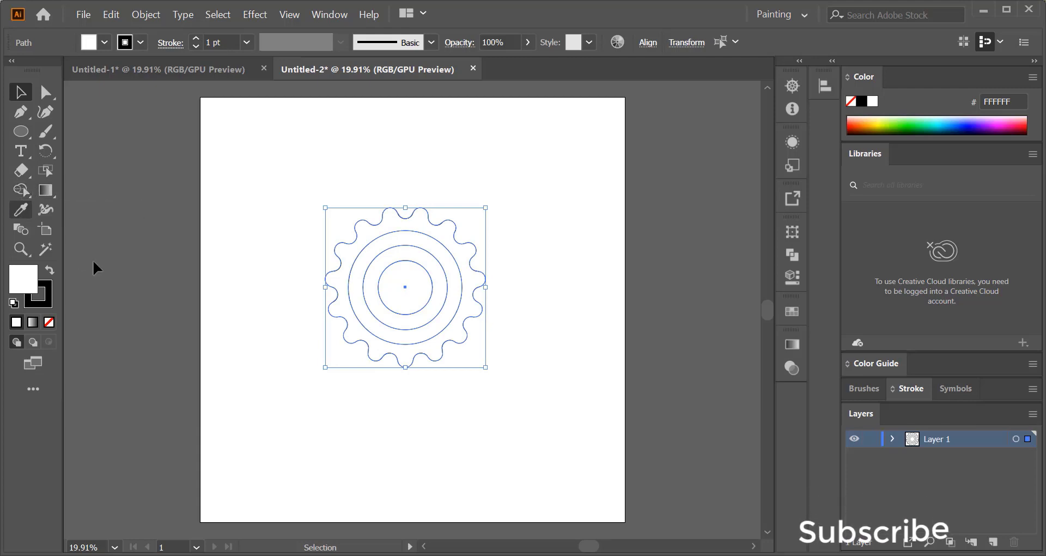
left_click(18, 194)
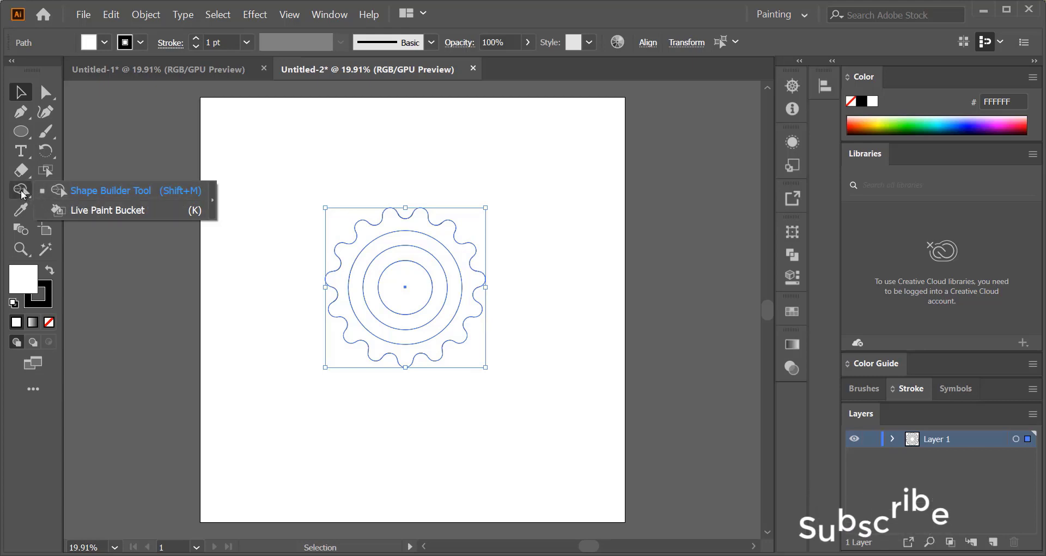
left_click(93, 191)
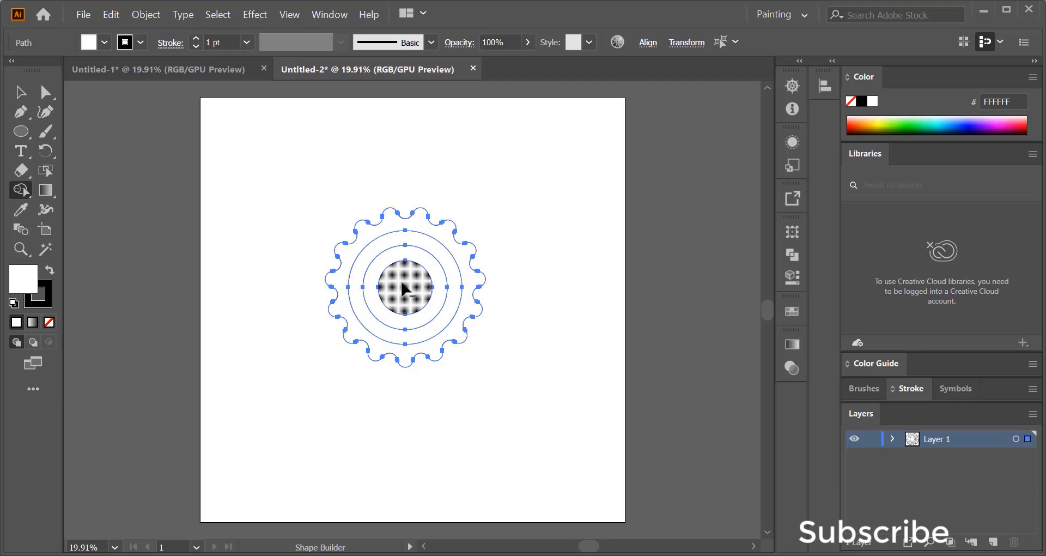
left_click(401, 285)
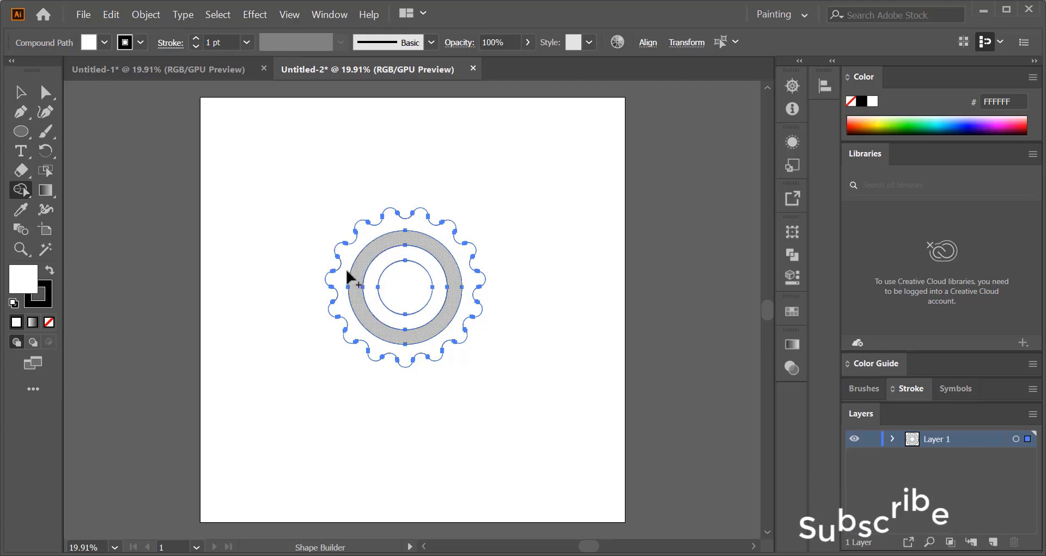
left_click(20, 92)
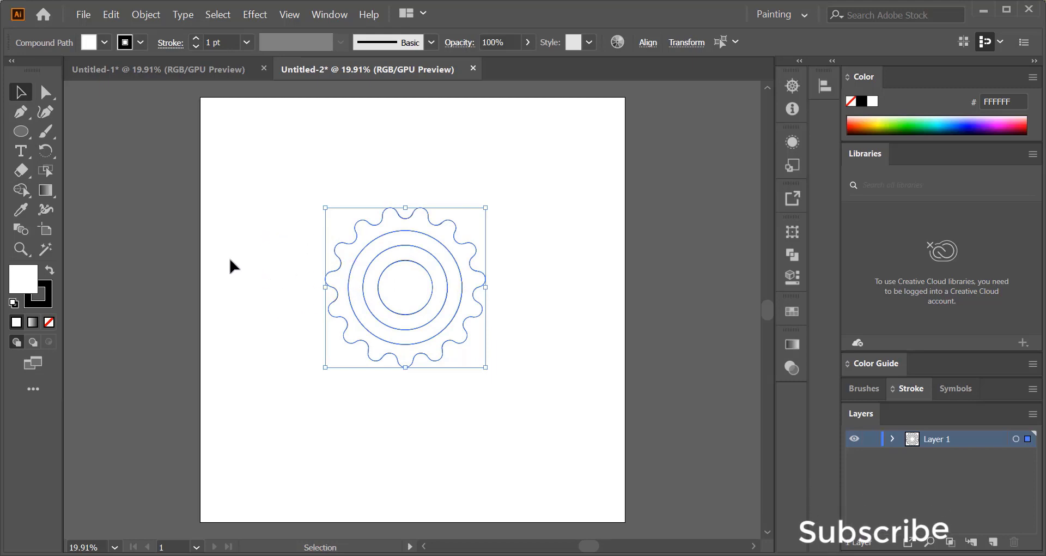
- Bring the coloured gear from Untitled-1 into Untitled-2 and place it above and left of the gear outline
left_click(165, 64)
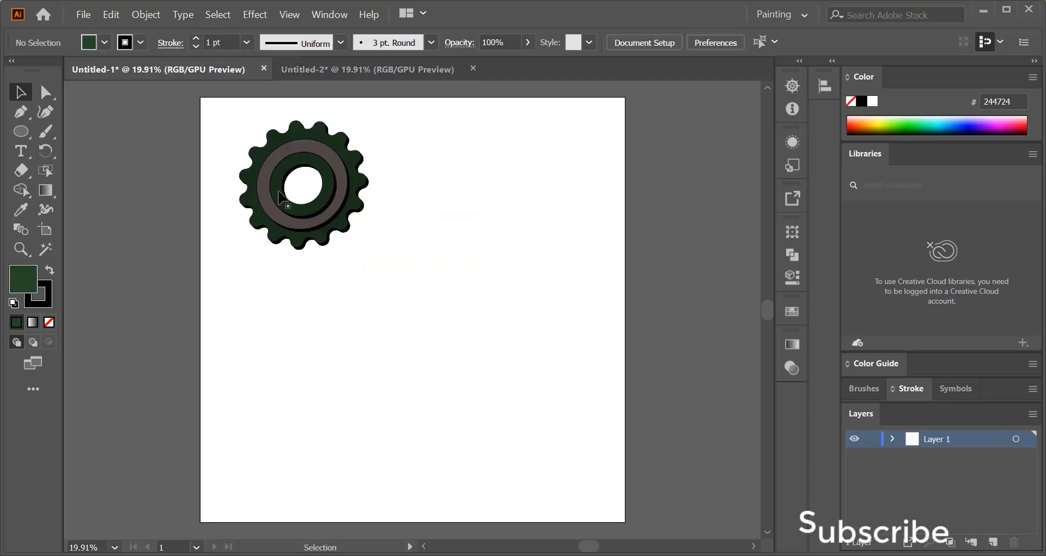
left_click(360, 264)
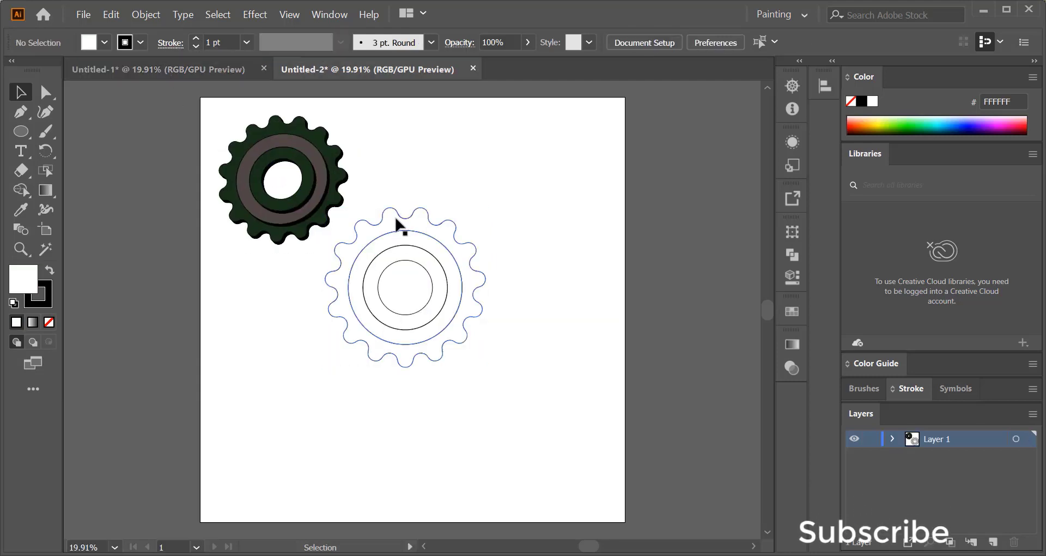
- Fill the new gear's toothed outer ring with the dark green 244724 sampled from the reference gear
left_click(390, 219)
left_click(308, 302)
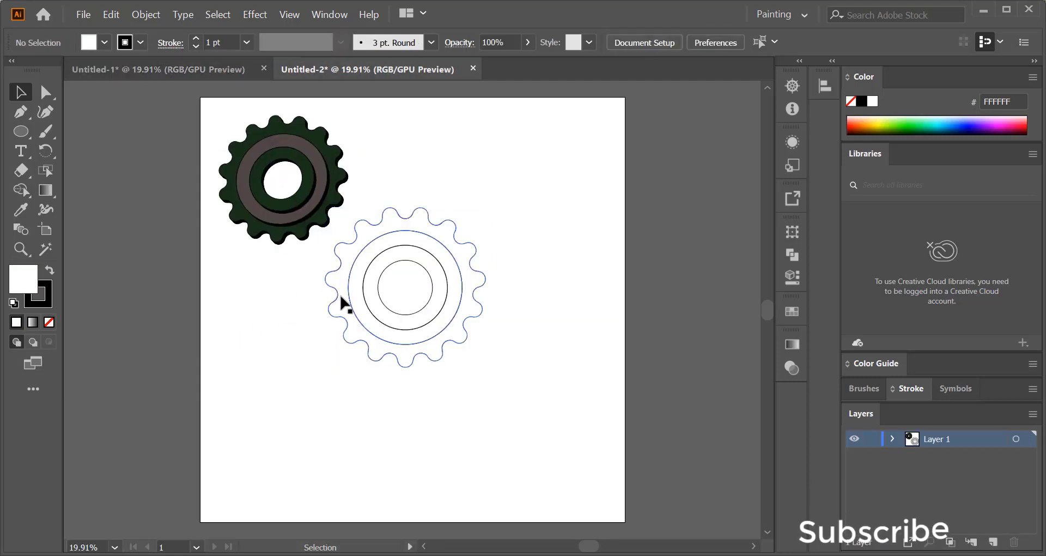
left_click(339, 299)
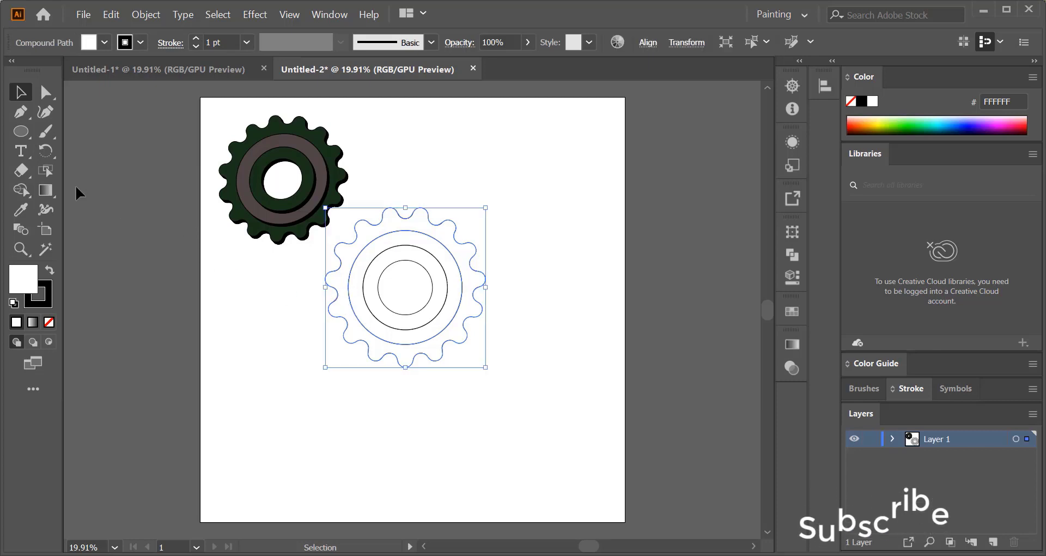
left_click(21, 209)
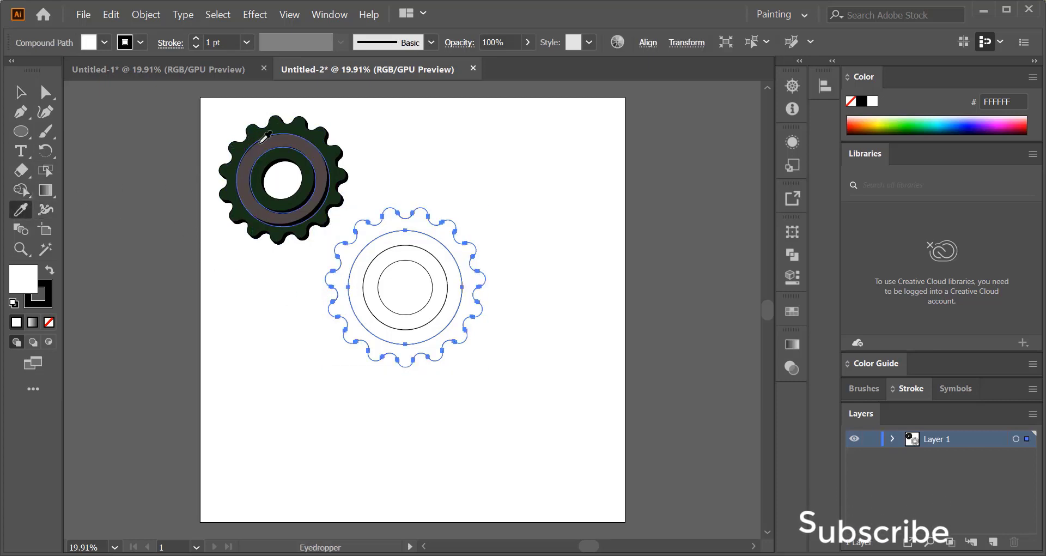
left_click(324, 144)
key("v")
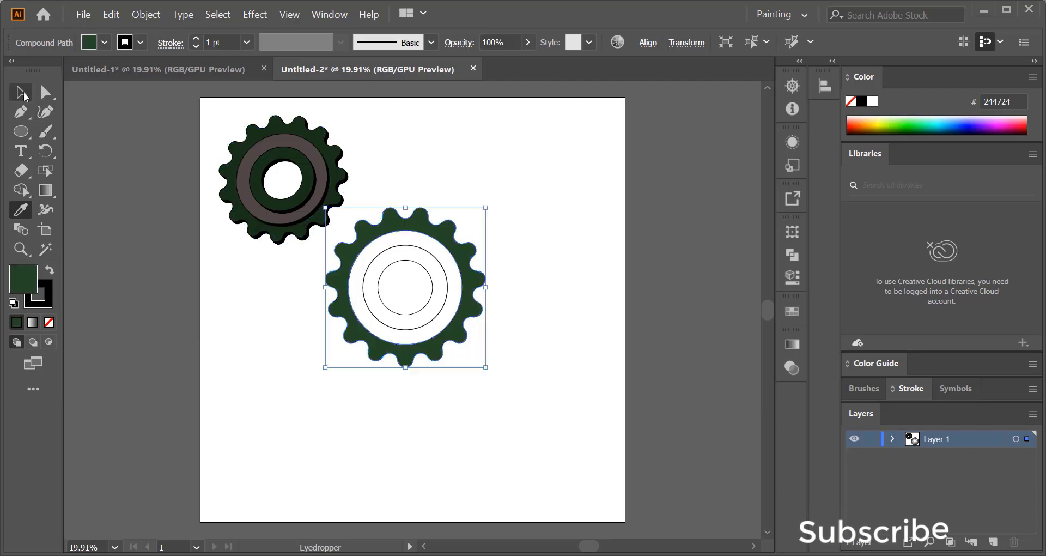
left_click(437, 171)
- Fill the middle ring of the new gear with the grey-brown 6D6464 sampled from the reference gear's ring
left_click(416, 242)
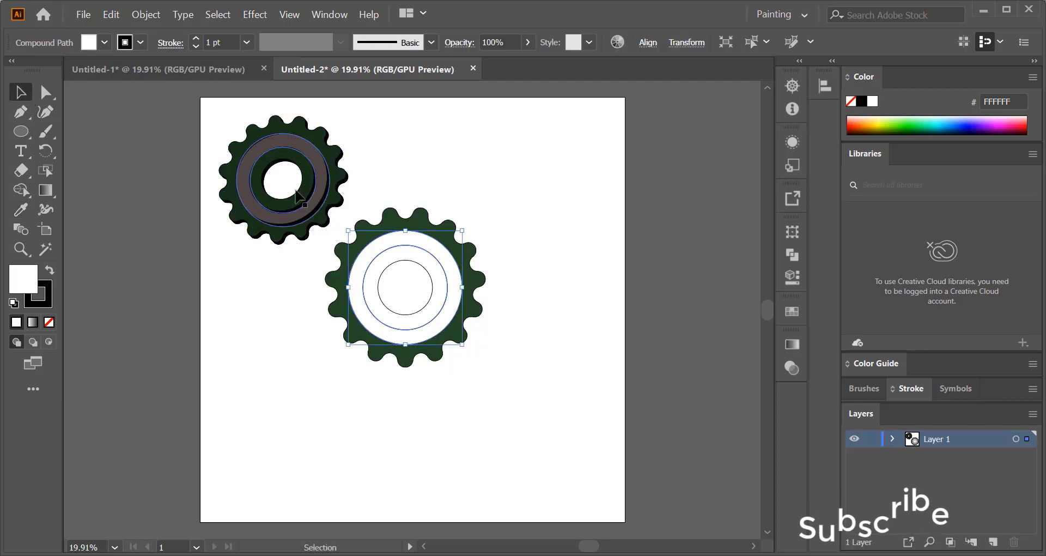
left_click(30, 211)
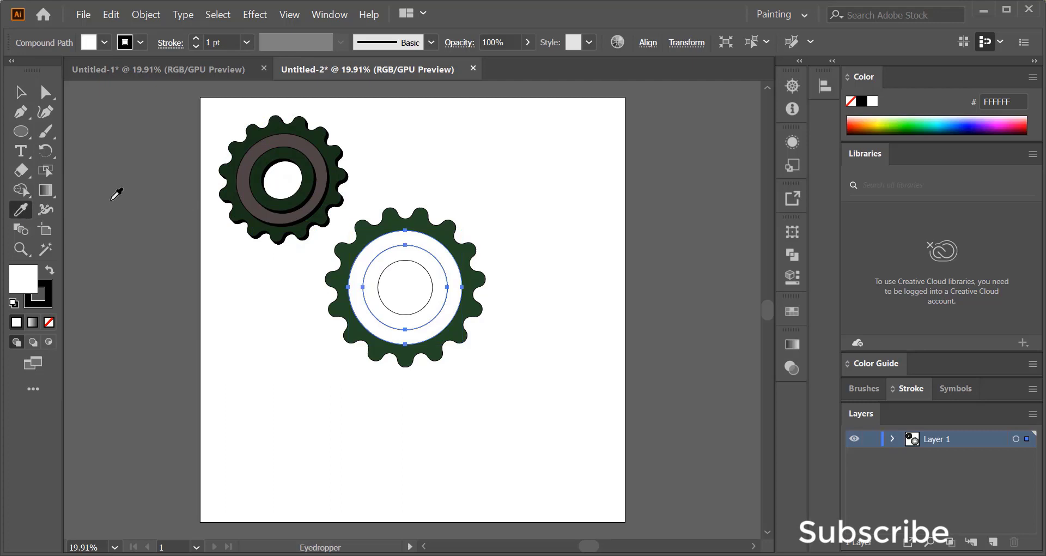
left_click(322, 172)
key("v")
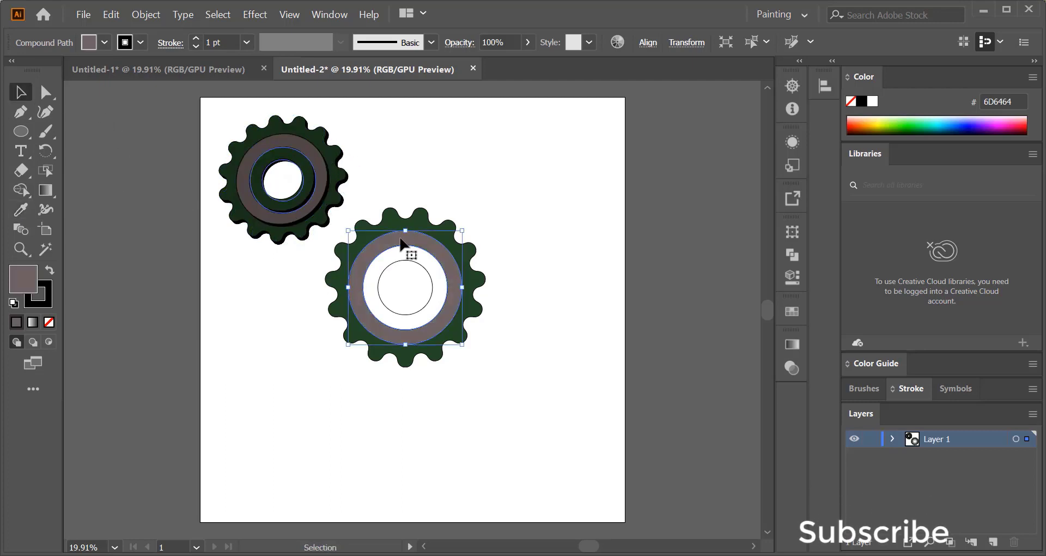
- Fill the inner ring around the hole with the dark green sampled from the new gear's toothed ring
left_click(440, 294)
left_click(20, 209)
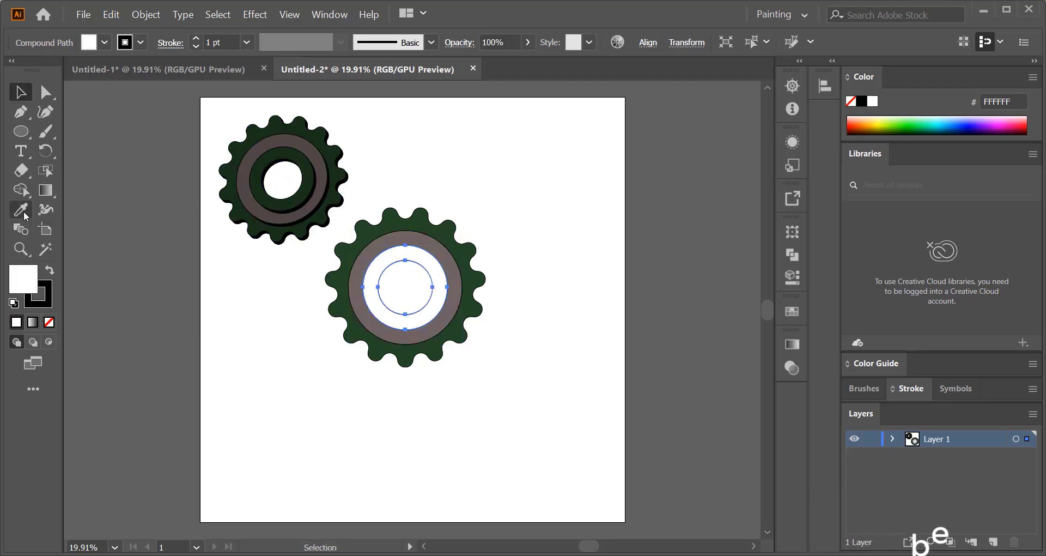
left_click(475, 283)
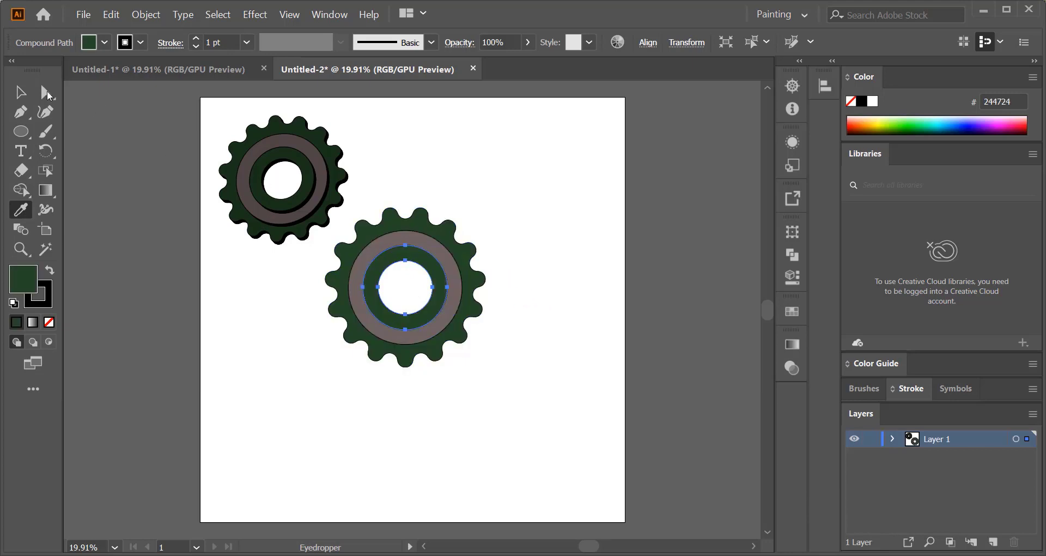
left_click(21, 91)
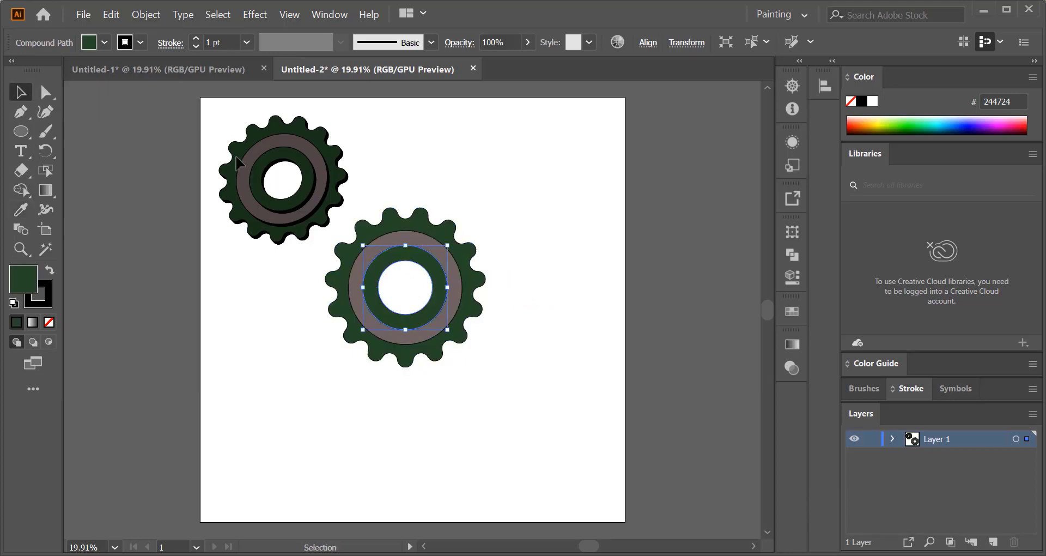
left_click(428, 162)
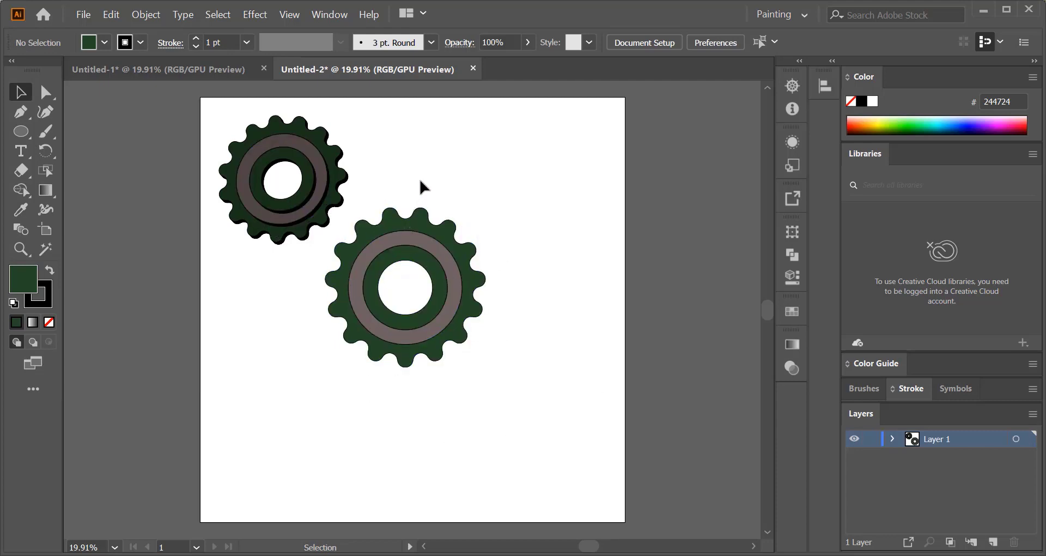
- Set up a previewed 3D Extrude & Bevel on the whole new gear, shifting the light slightly and rotating it to -11°, -23° and 6°
left_click_drag(420, 181, 421, 406)
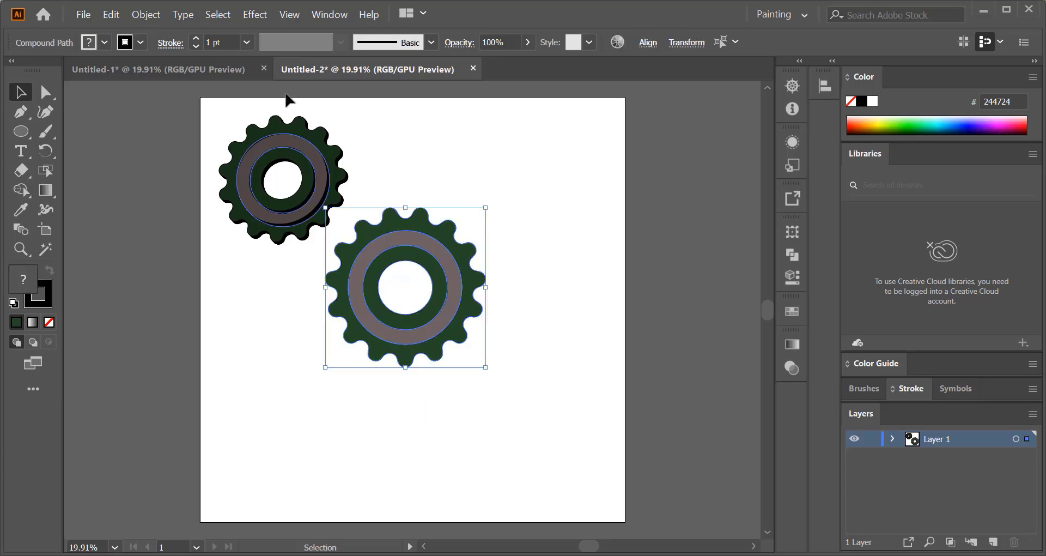
left_click(255, 15)
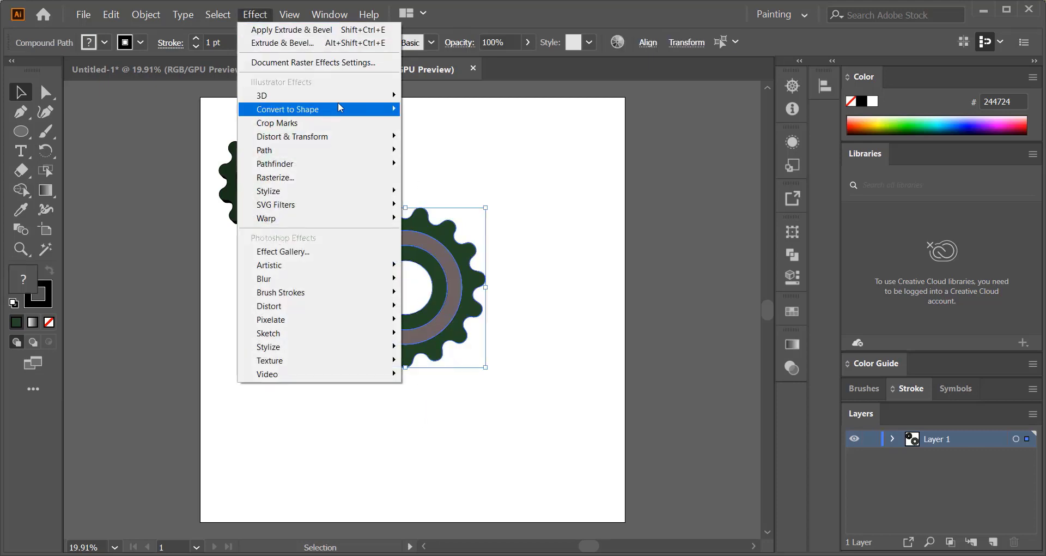
mouse_move(396, 97)
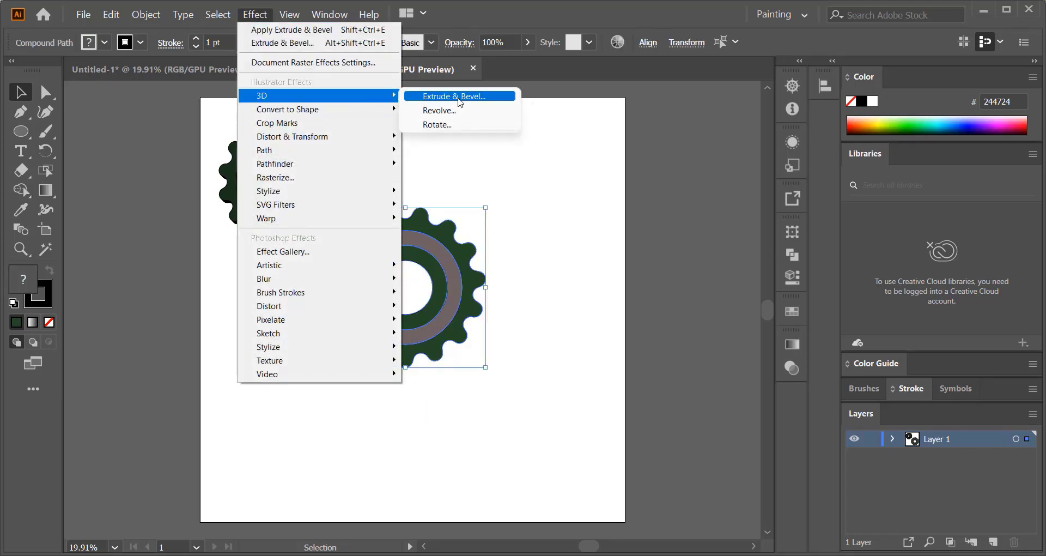
left_click(461, 102)
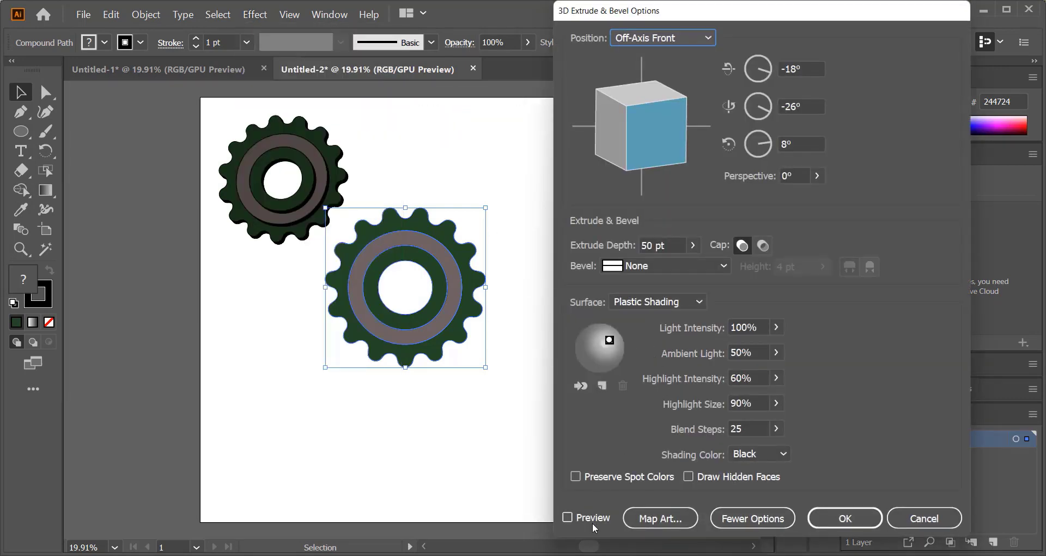
left_click(566, 517)
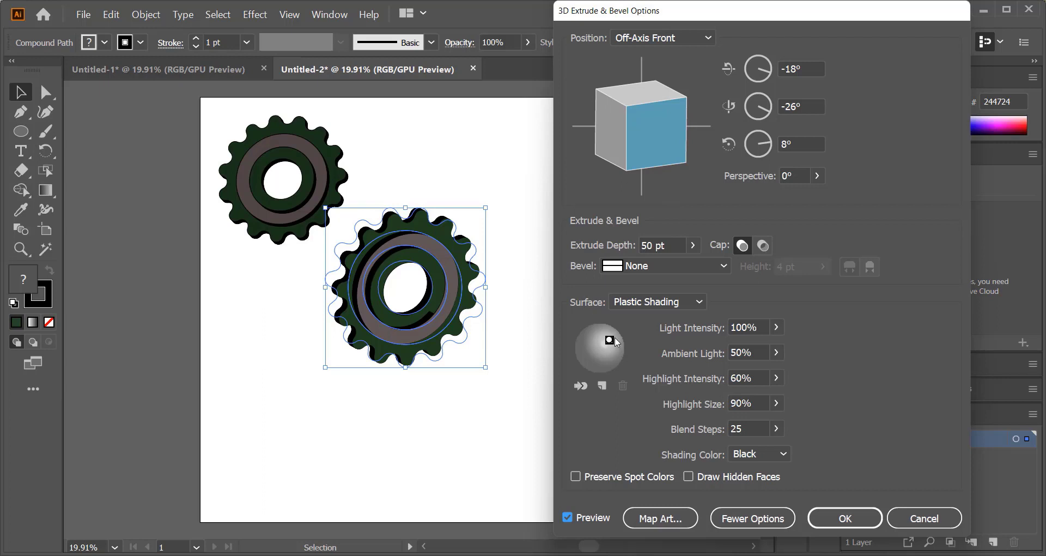
mouse_move(609, 342)
left_mouse_down()
mouse_move(601, 343)
mouse_move(612, 343)
left_mouse_up()
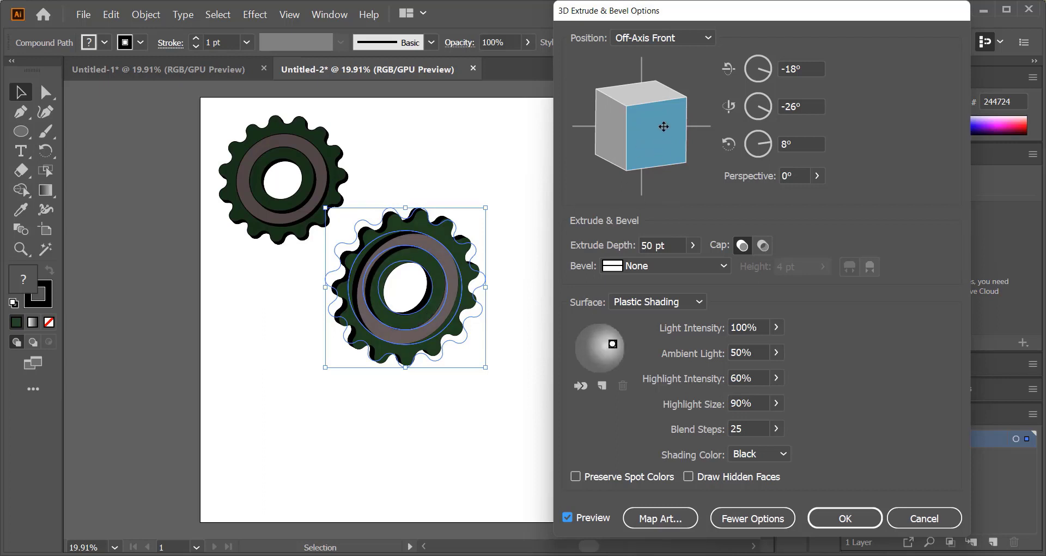
mouse_move(666, 123)
left_mouse_down()
mouse_move(645, 136)
mouse_move(627, 120)
mouse_move(671, 144)
left_mouse_up()
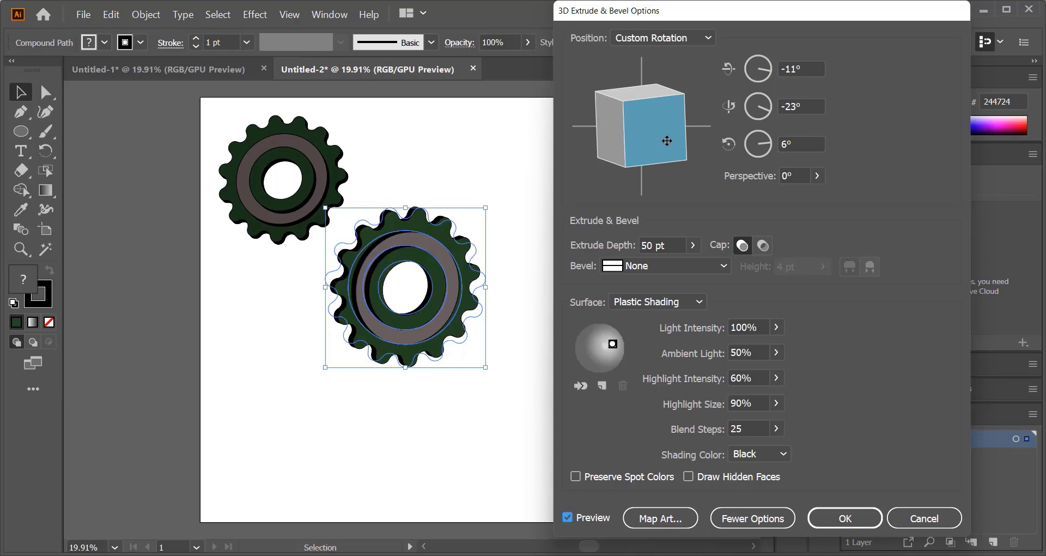
- Give the gear's extrusion a Classic bevel with Plastic Shading and apply the effect
left_click(723, 266)
left_click(676, 294)
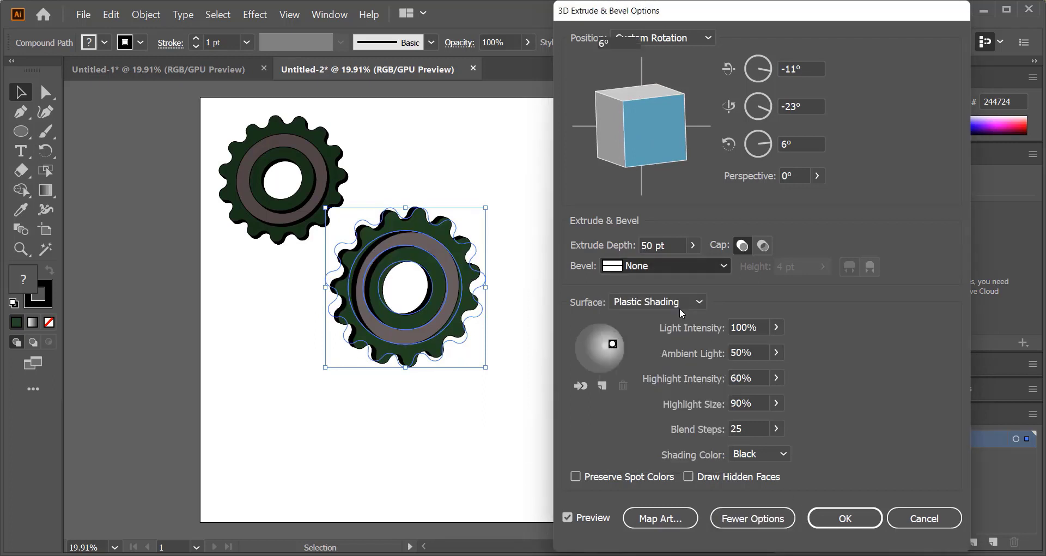
left_click(701, 301)
left_click(682, 371)
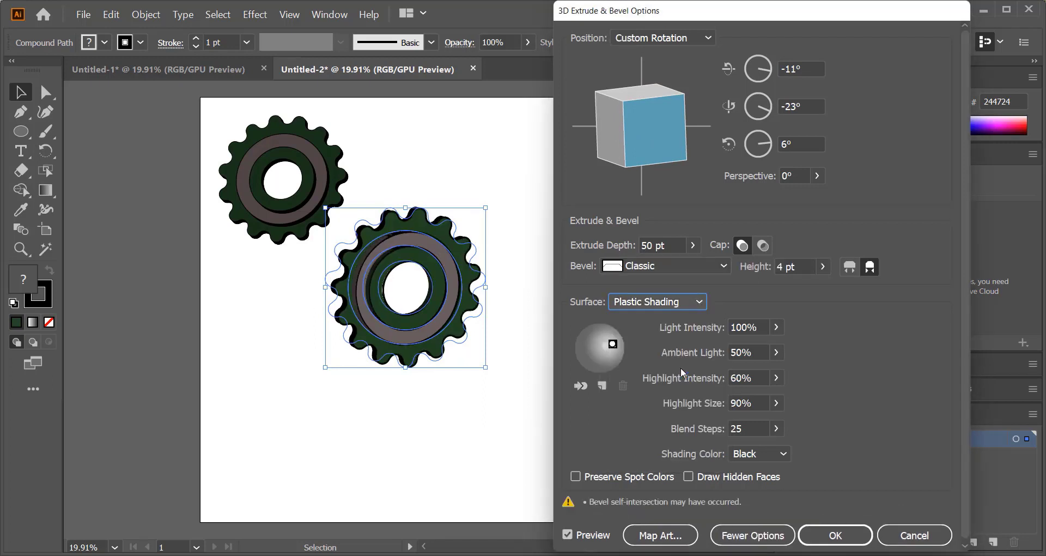
left_click(835, 538)
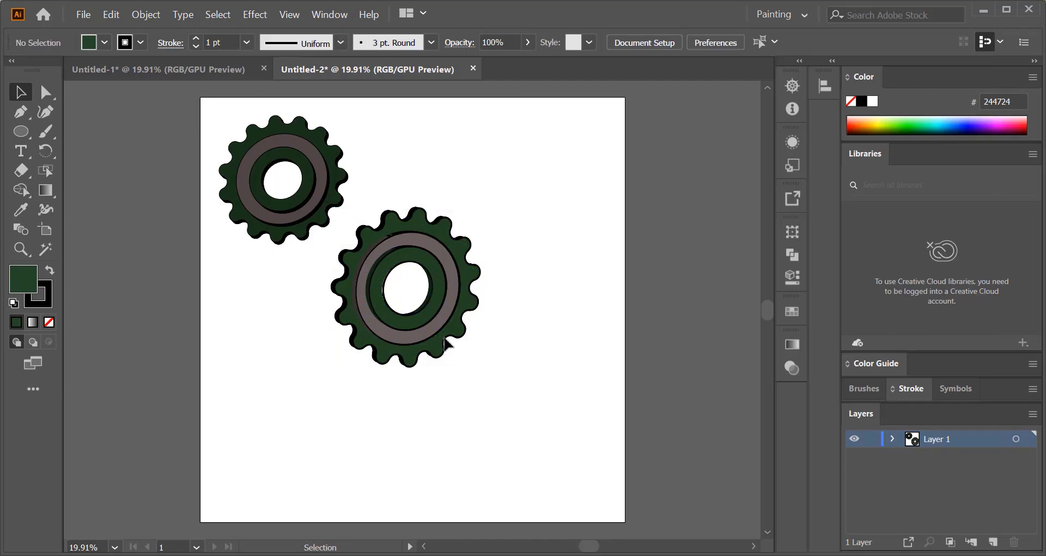